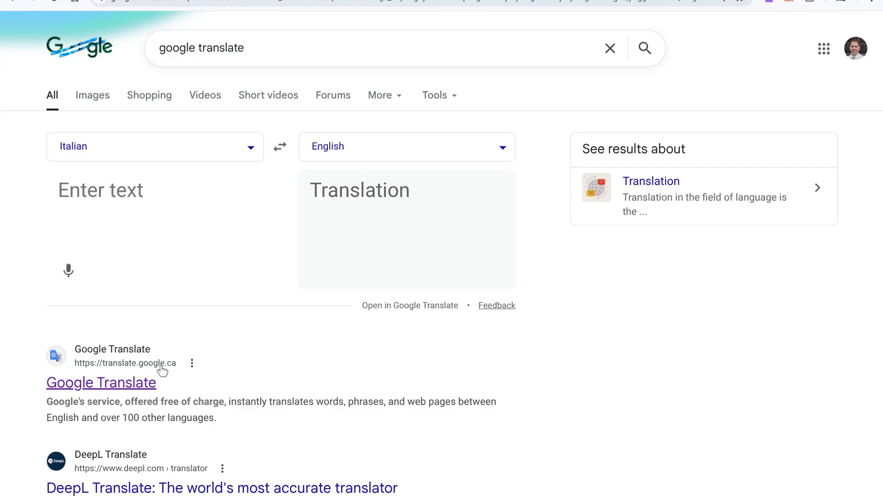
- Open the Google Translate site from the search results and look through its available target languages
click(118, 387)
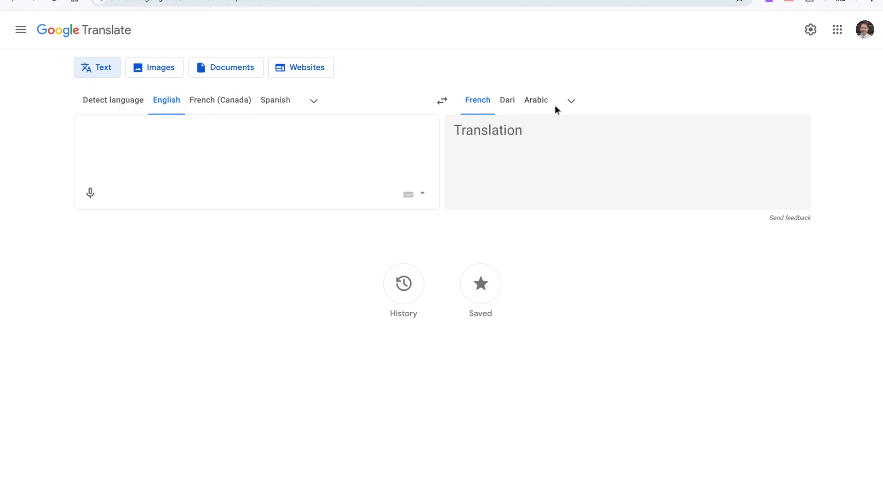
click(571, 103)
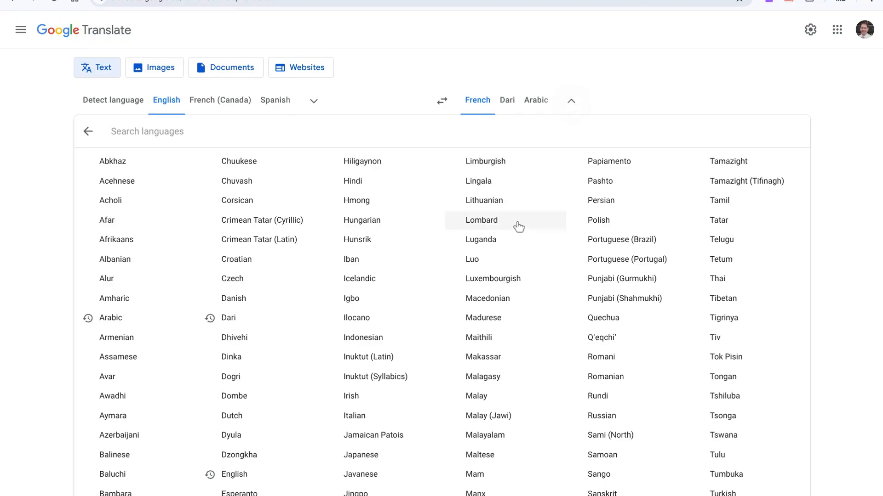
scroll(520, 230, down, 5)
scroll(521, 232, down, 6)
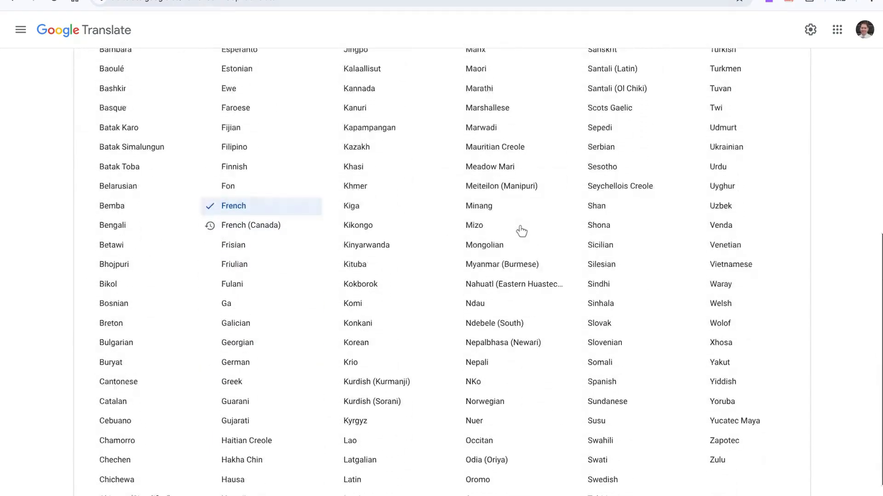
scroll(520, 233, up, 11)
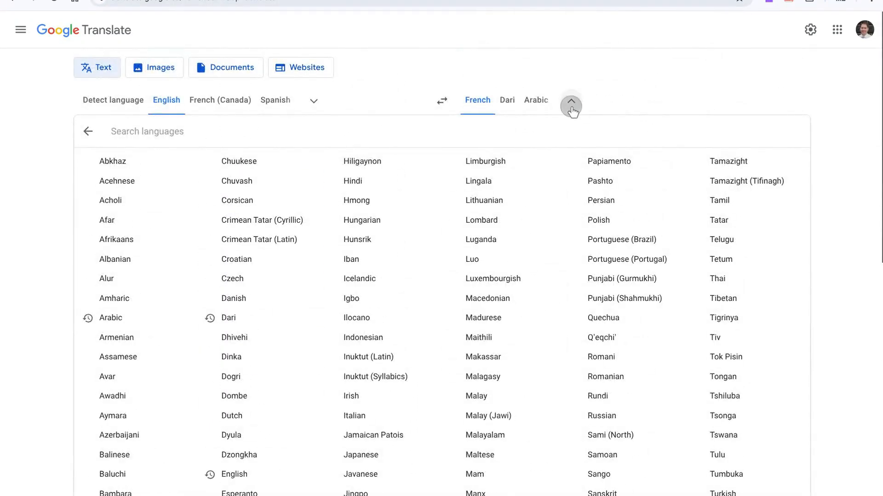
click(570, 101)
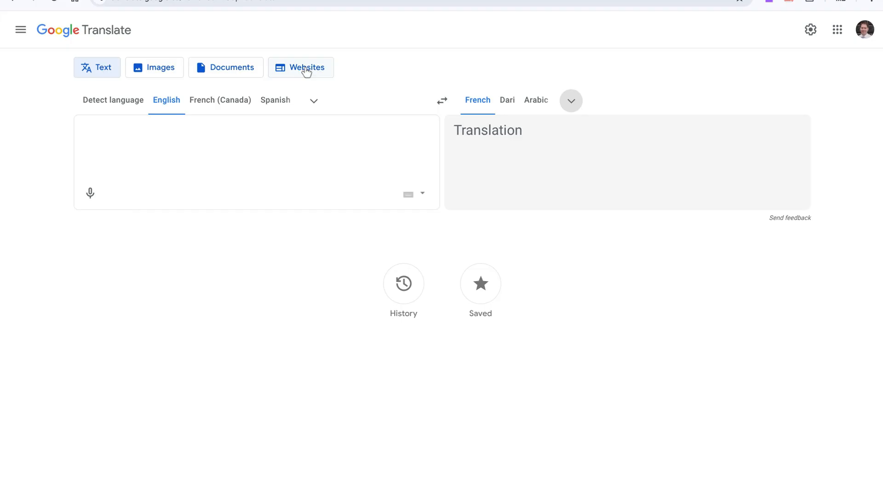
- Upload Class Tools Overview.pdf from the Google Classroom downloads folder for document translation and translate it from English to French
click(232, 69)
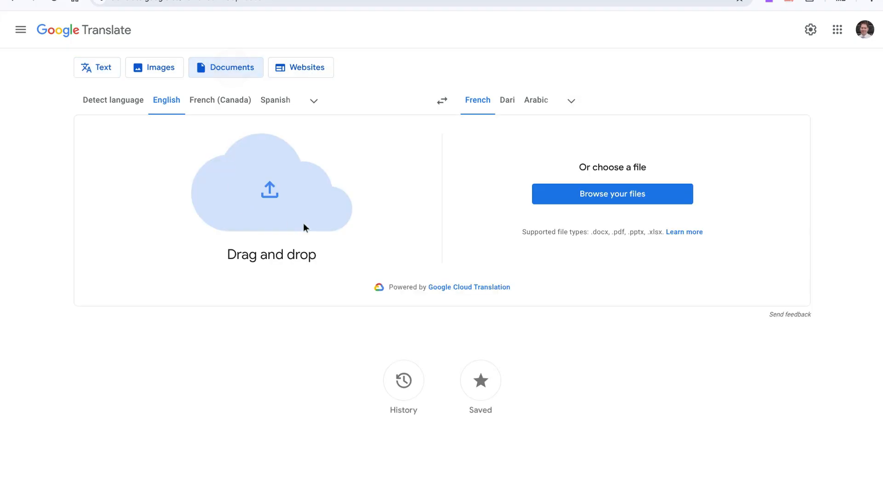
click(583, 196)
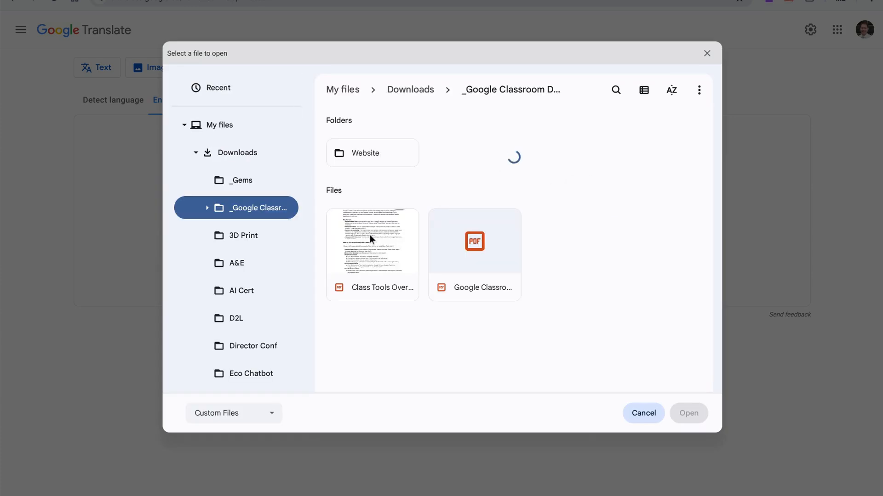
click(370, 239)
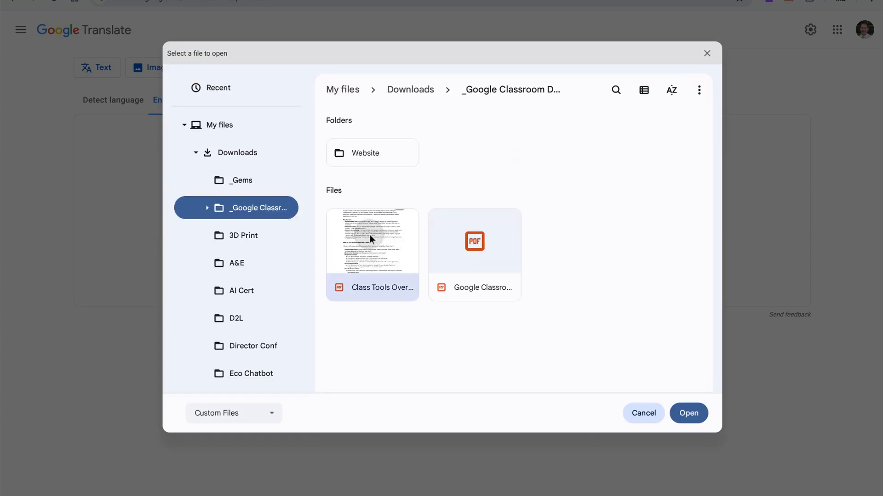
click(694, 416)
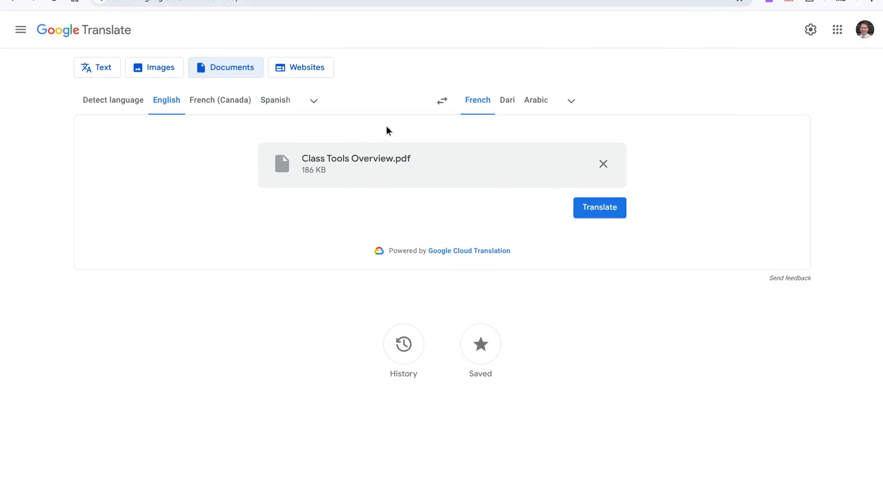
click(595, 211)
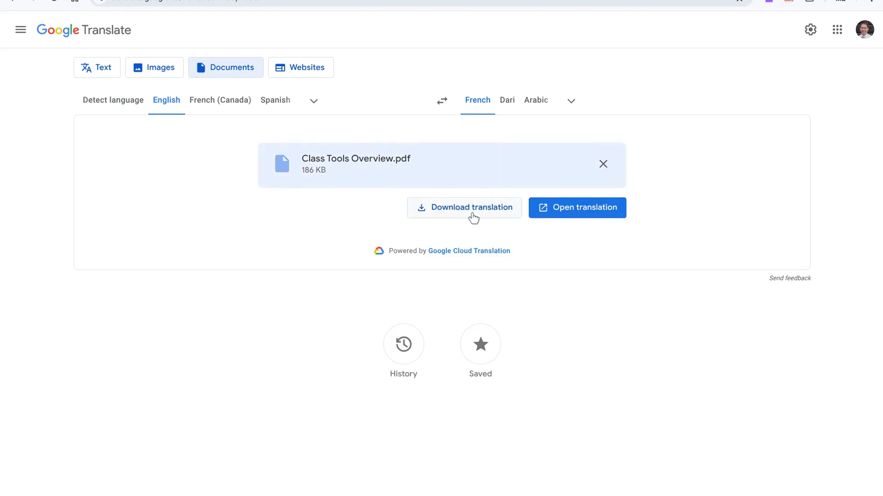
- Open the French translation of the PDF and look over its text and layout
click(569, 212)
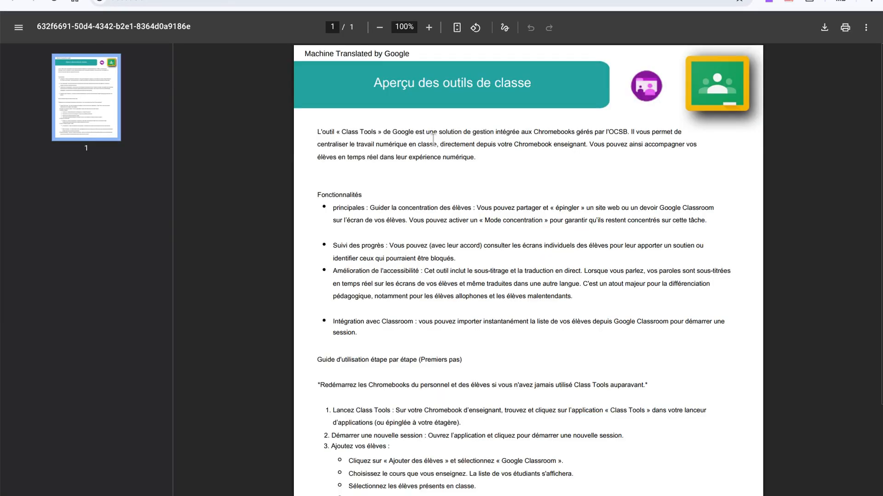
scroll(439, 141, down, 3)
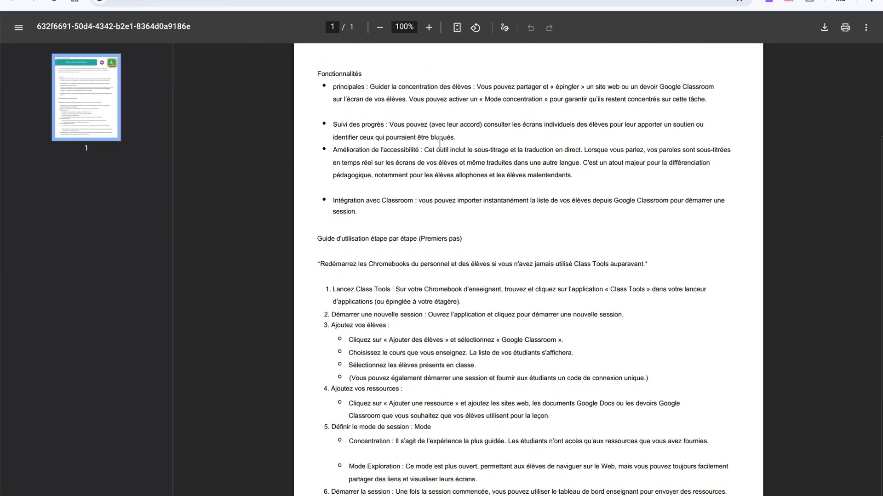
scroll(429, 219, up, 3)
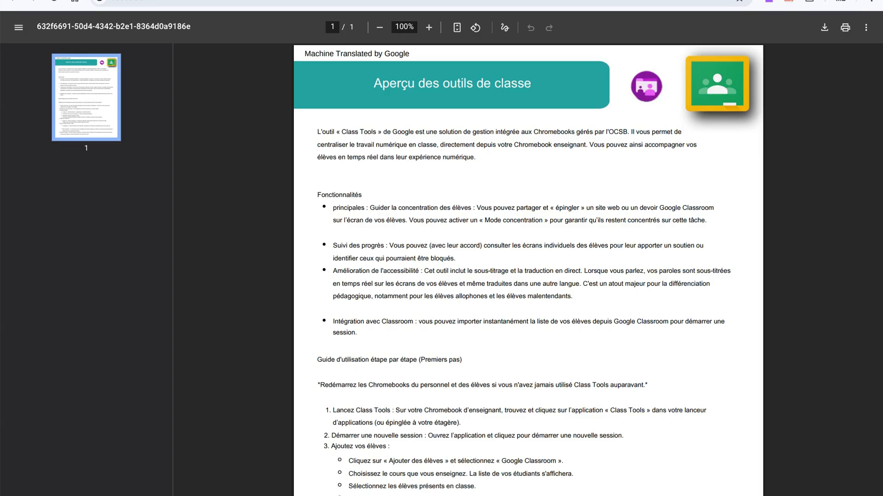
- Switch to the National Geographic Kids giant panda page and translate the whole page into Arabic with the browser's built-in translation
click(198, 1)
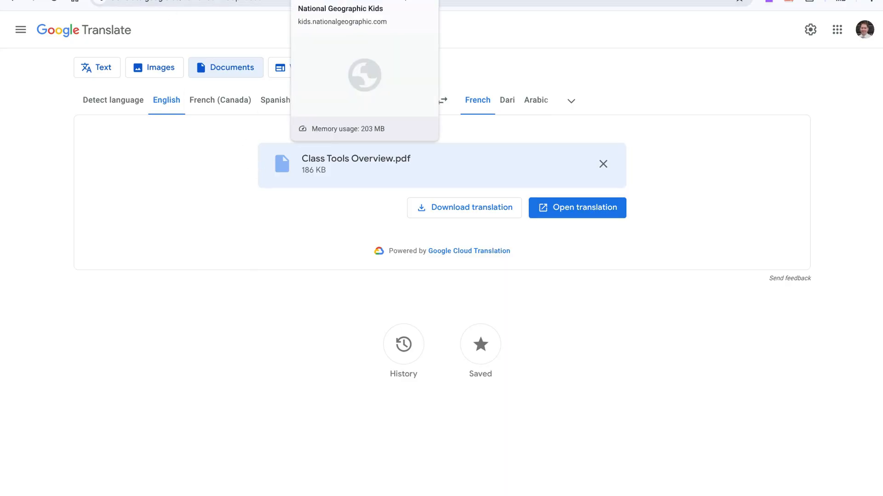
click(349, 0)
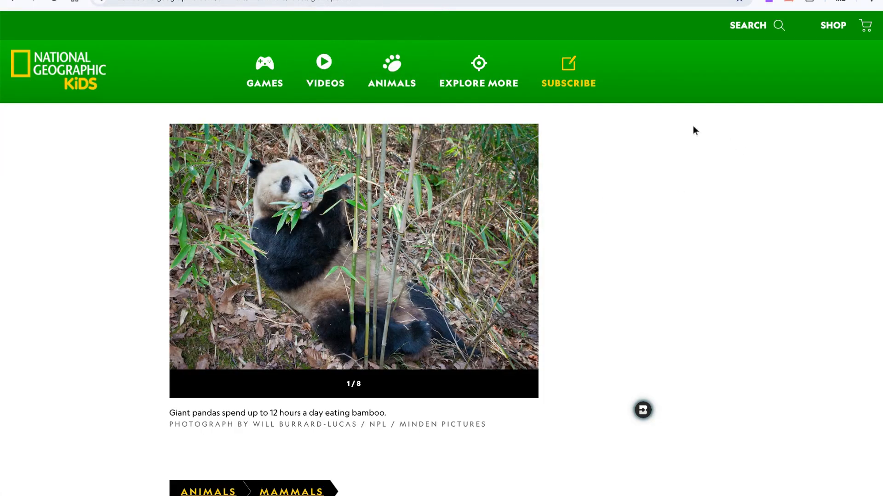
click(870, 3)
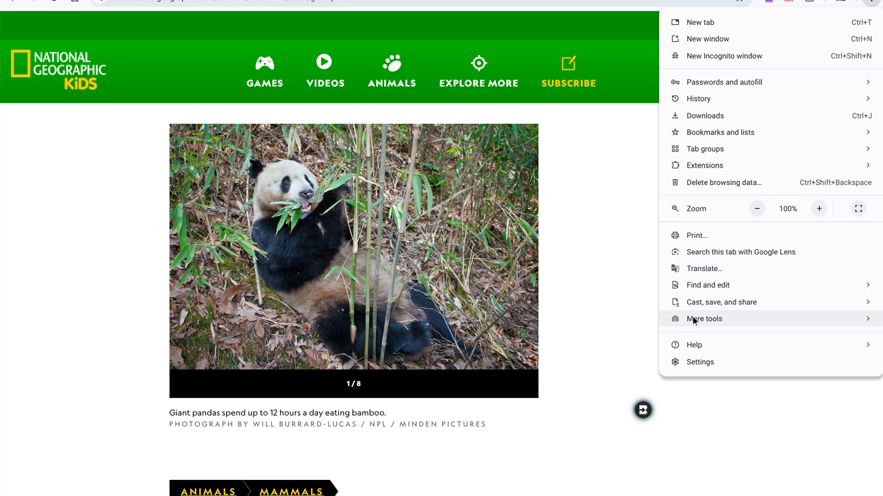
click(710, 269)
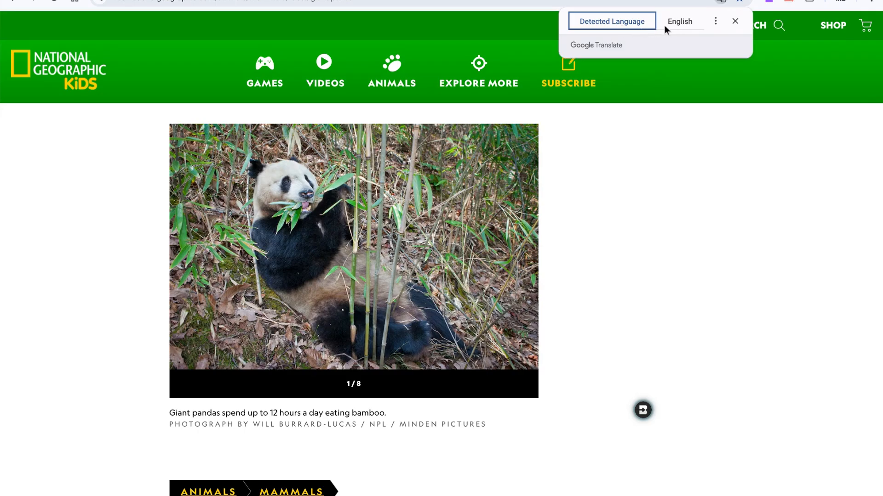
click(714, 23)
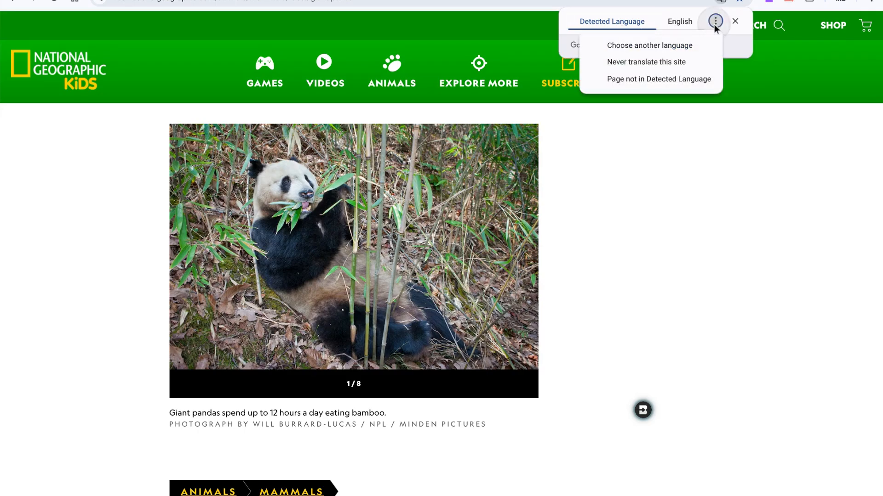
click(678, 46)
click(677, 45)
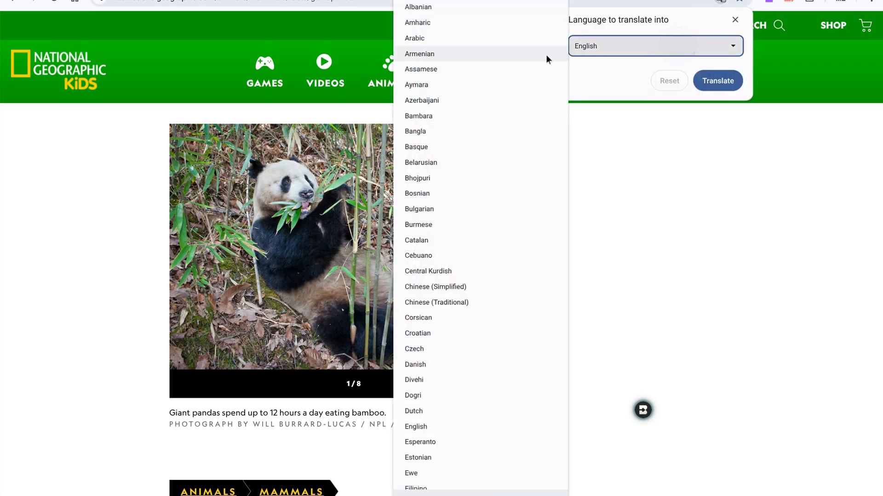
click(494, 38)
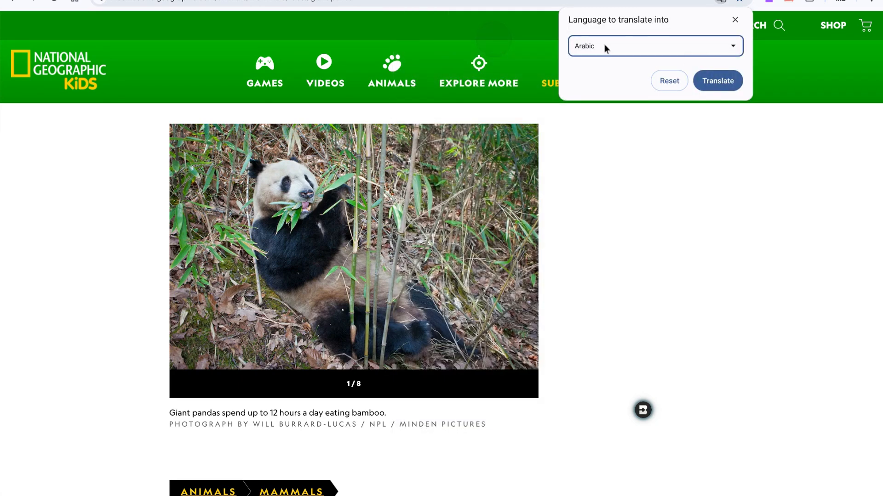
click(716, 82)
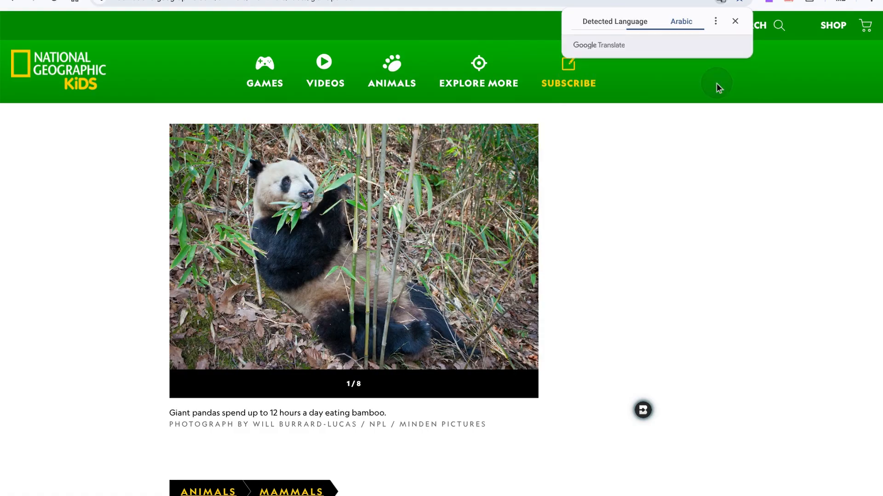
- Look through the Arabic version of the panda page and check the translation options available for it
scroll(458, 146, down, 6)
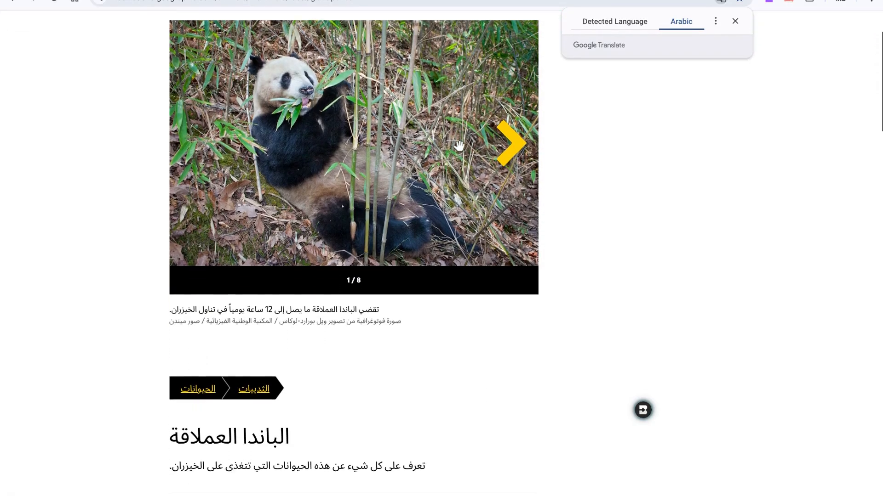
scroll(459, 146, down, 8)
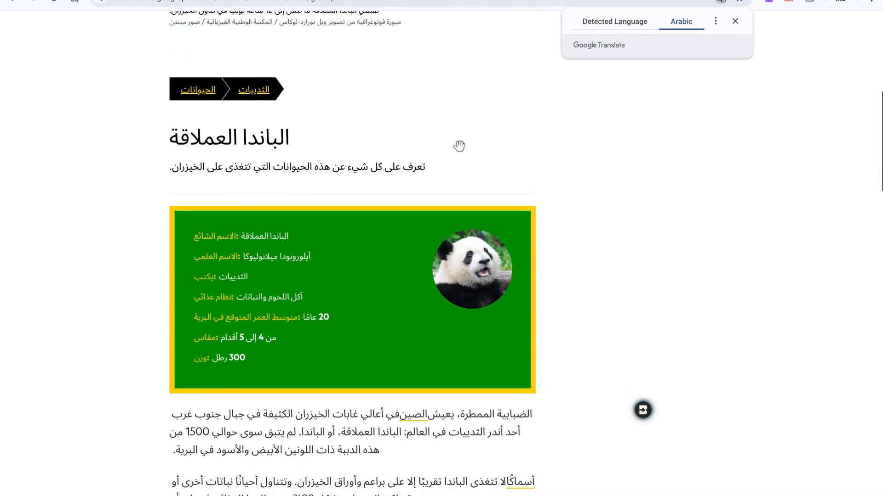
scroll(459, 145, down, 10)
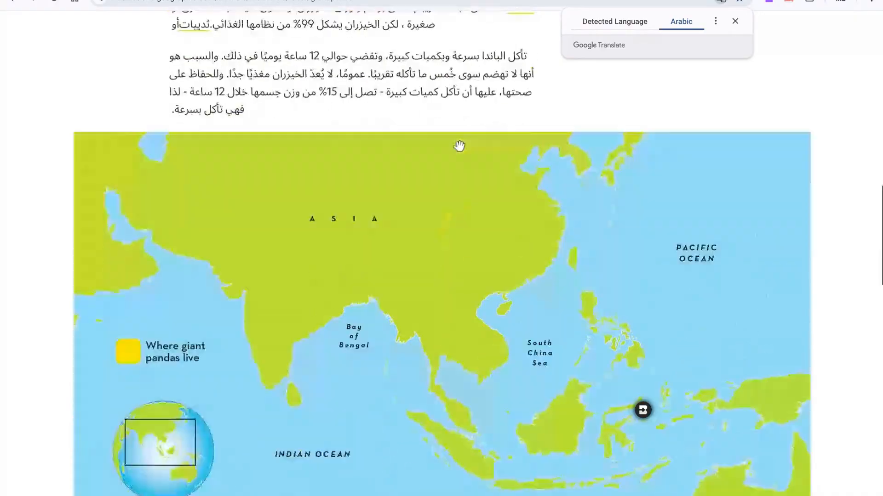
key(Home)
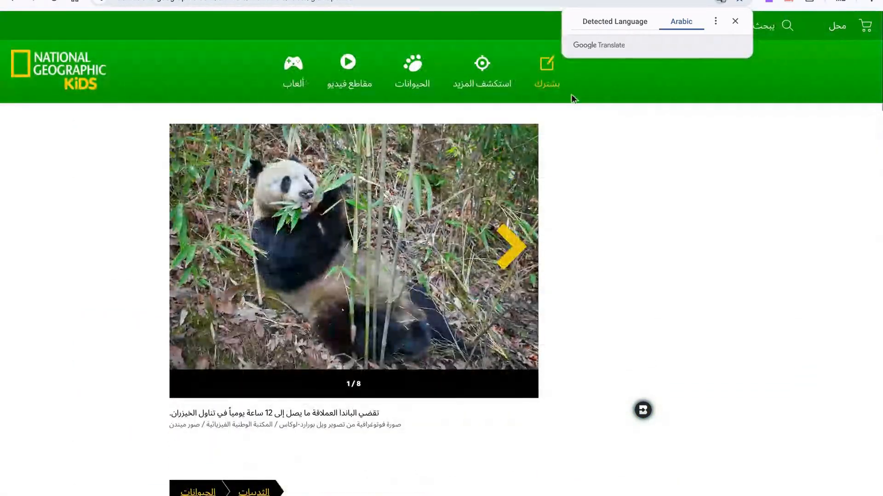
click(715, 21)
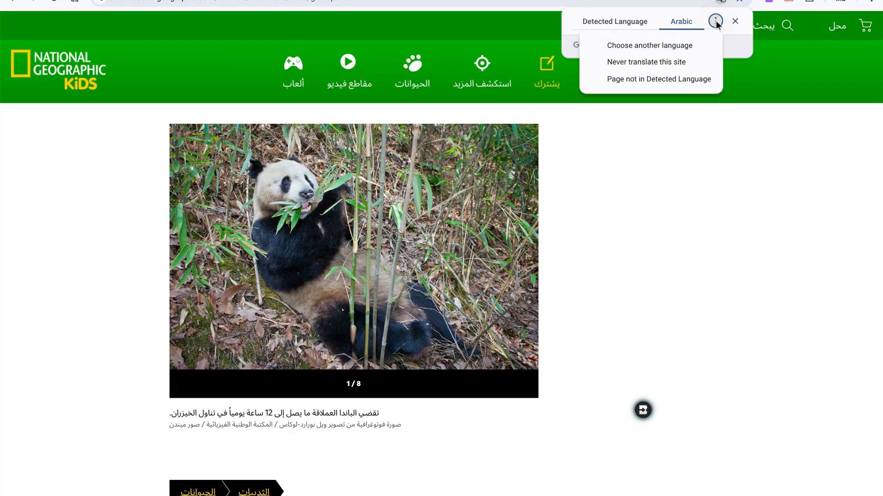
click(716, 21)
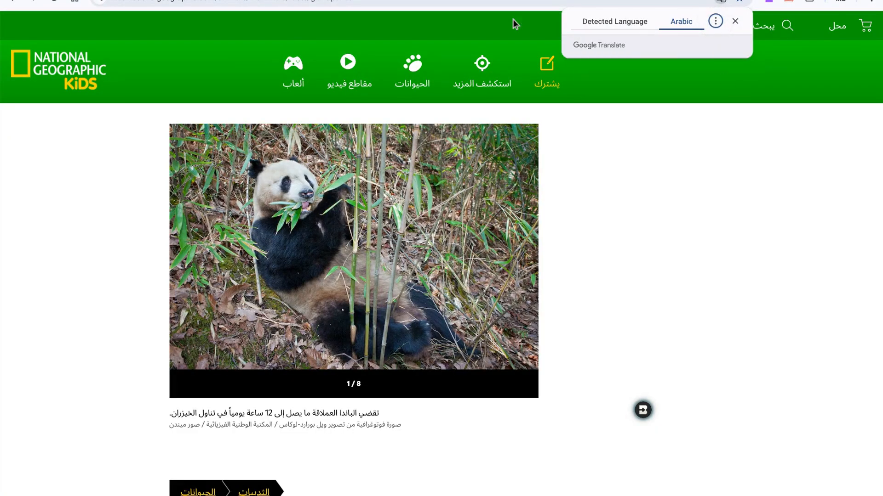
- Launch the Translate app on the Chromebook and enter its Conversation mode
mouse_move(17, 479)
mouse_move(221, 495)
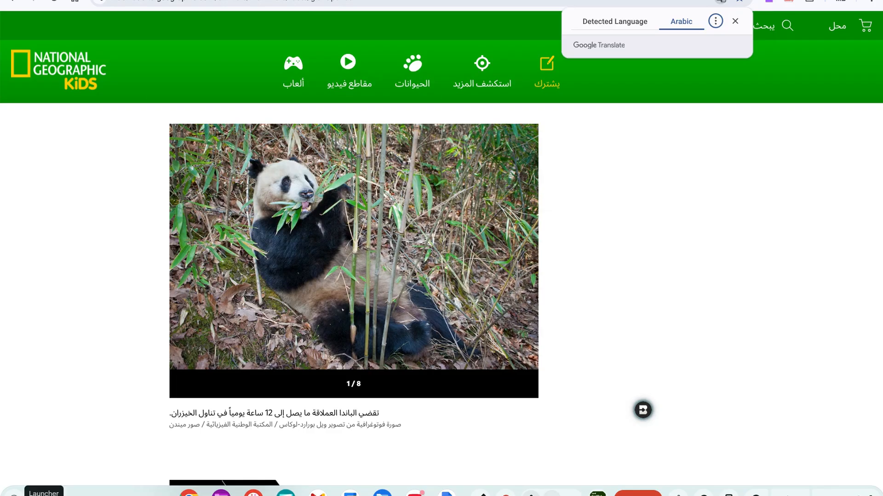
click(13, 494)
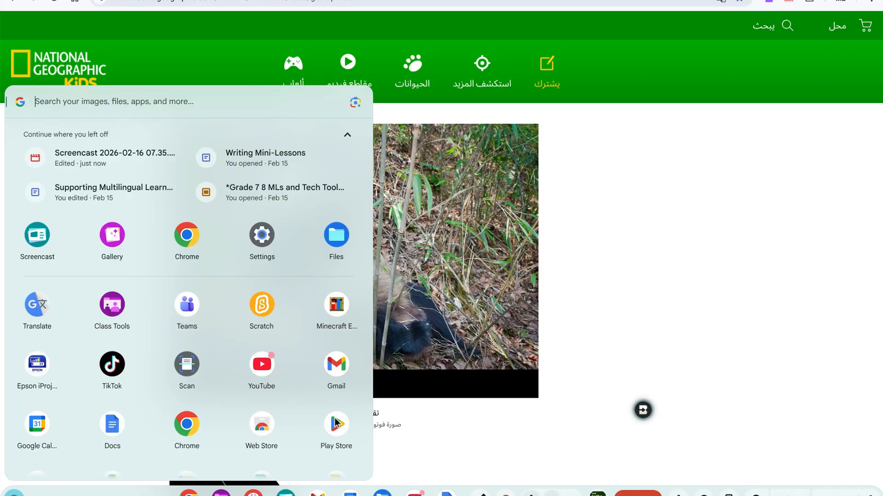
click(33, 306)
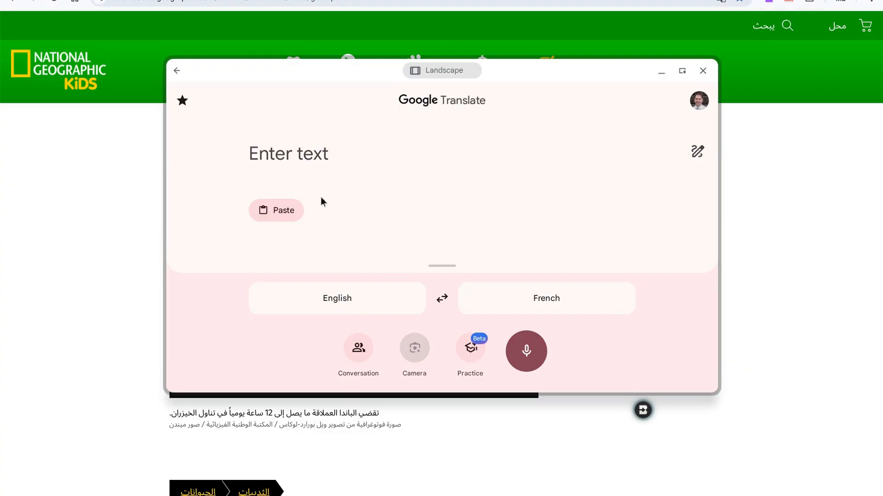
click(357, 350)
click(337, 350)
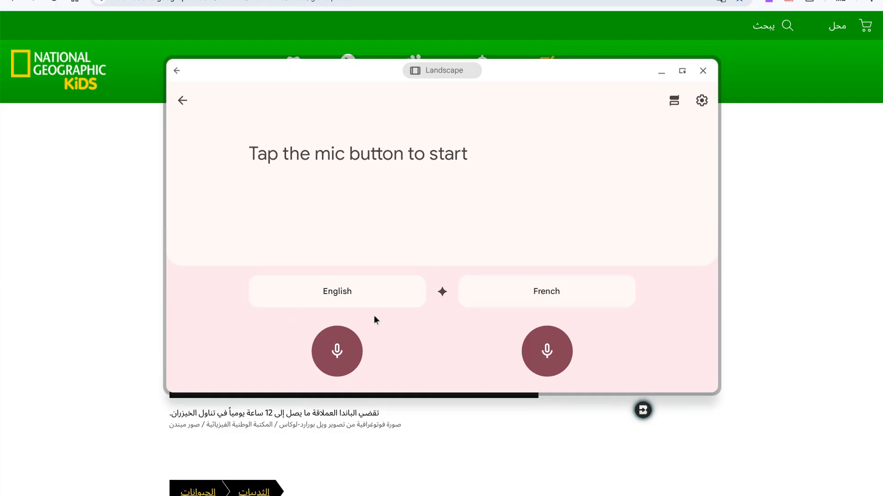
- Look through the languages the conversation can be translated into, then close the list without choosing another
click(522, 298)
scroll(482, 261, down, 15)
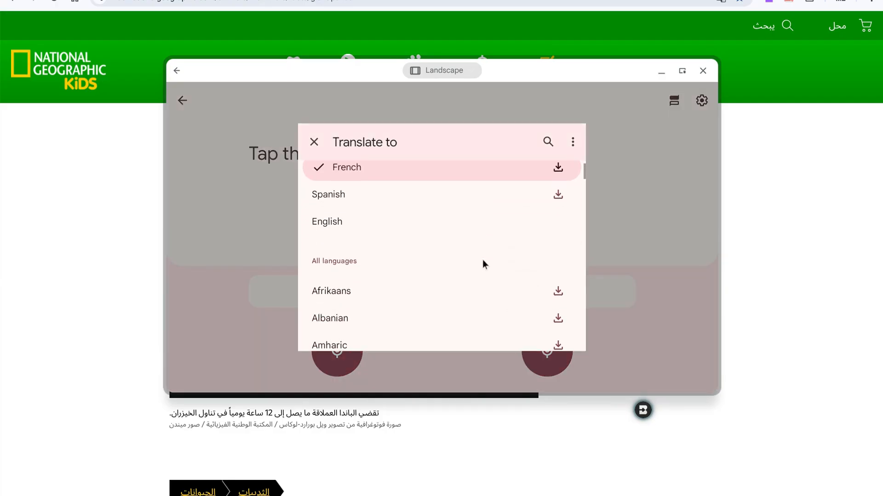
scroll(482, 259, down, 20)
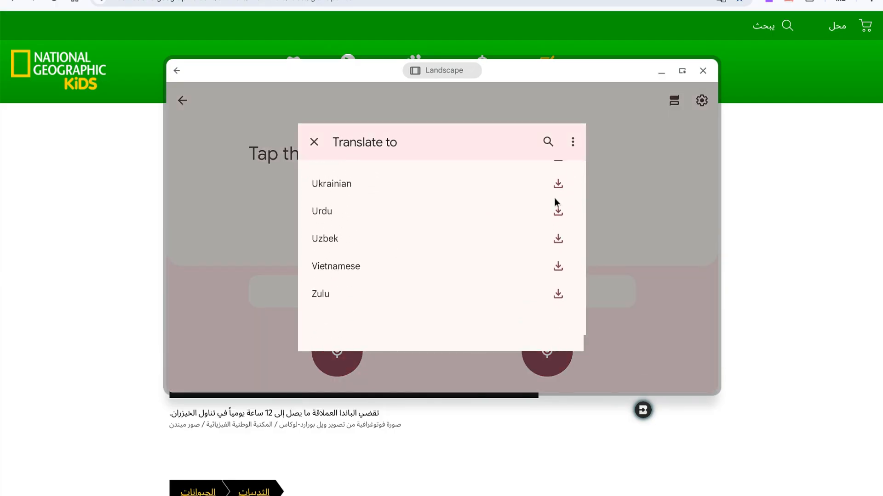
click(704, 283)
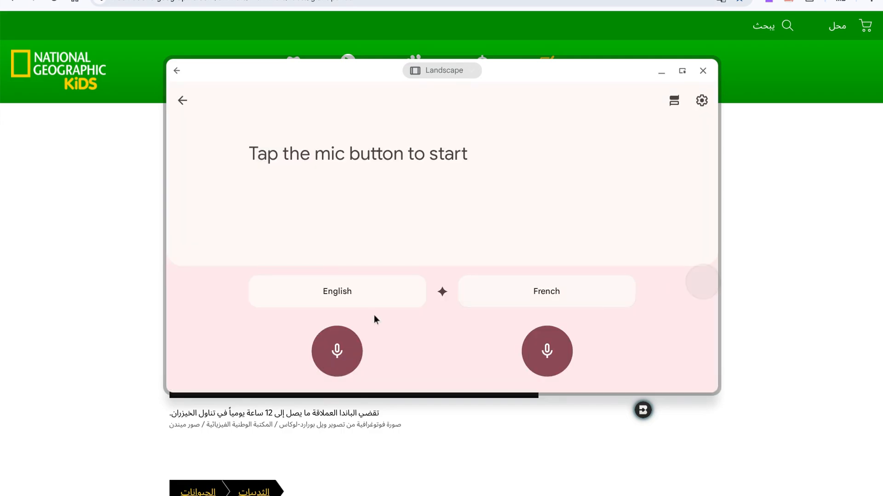
- Speak "Hello, I am speaking in English." for translation into French and play the French translation aloud
click(337, 352)
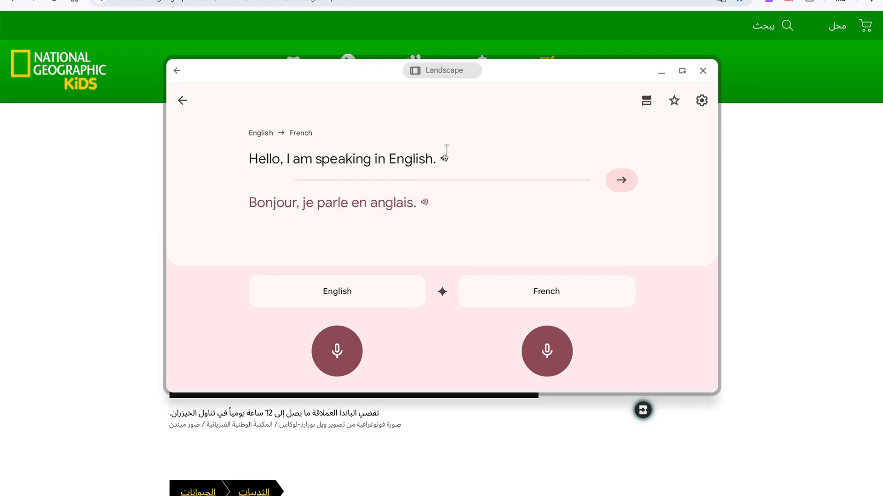
click(424, 201)
mouse_move(425, 495)
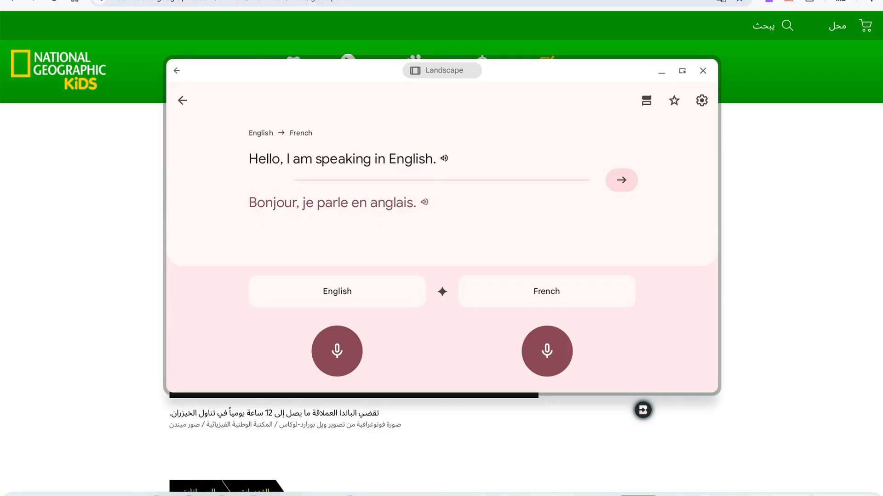